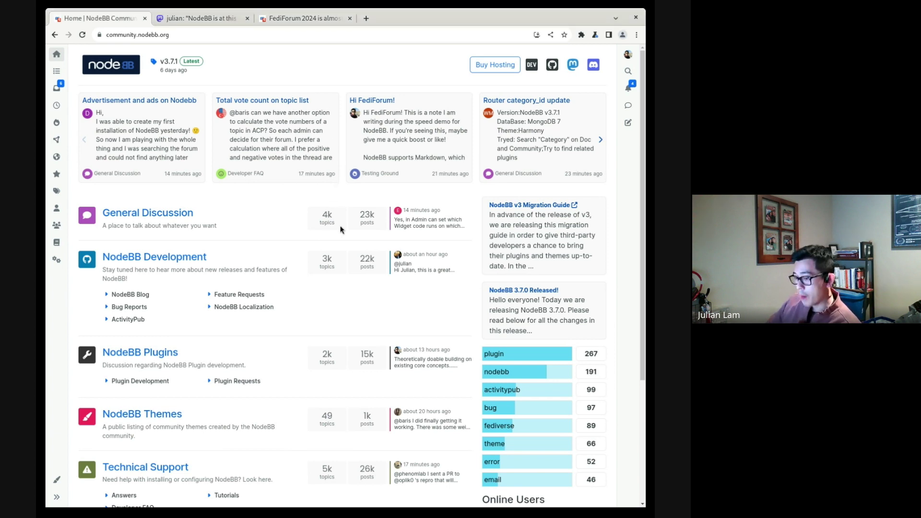
Step: Go to the Testing Ground category and begin a new topic in it
scroll(343, 226, "down", 2)
left_click(173, 438)
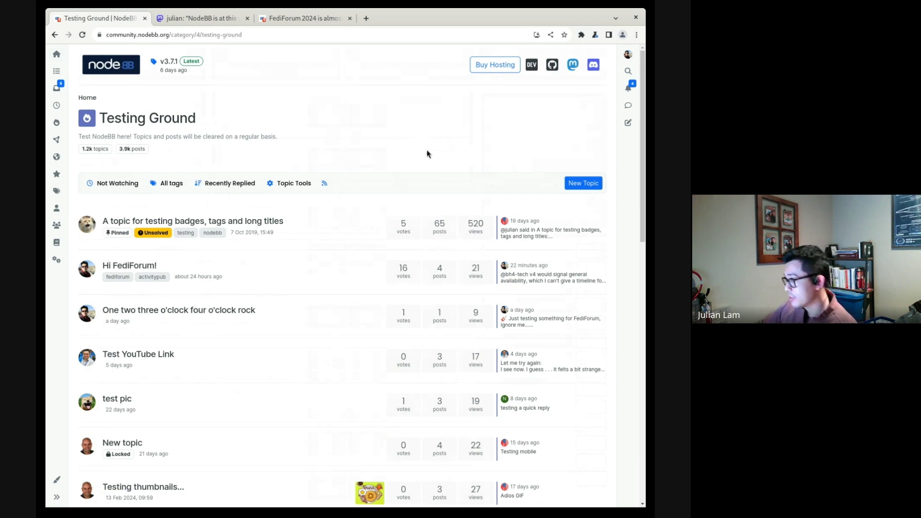
left_click(571, 184)
Step: Title the topic 'Hi FediForum!', paste the Markdown note as its body, and show the rendered preview
type("Hi FediForum!")
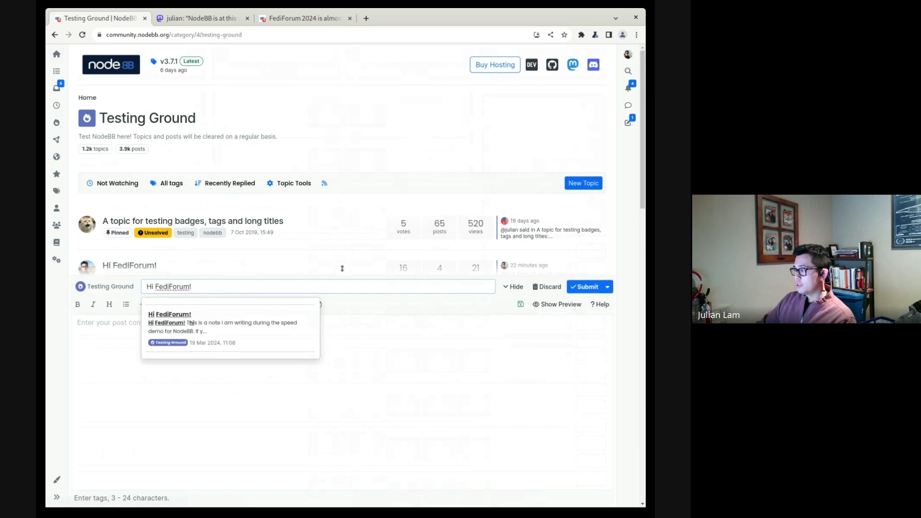
left_click(342, 269)
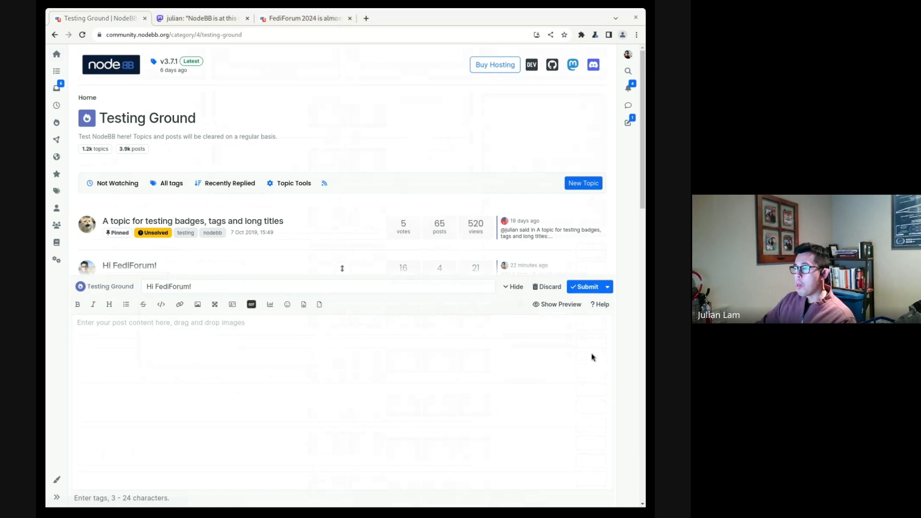
left_click(434, 384)
type("Hi FediForum! This is a note I am writing during the speed demo for NodeBB. If you're seeing this, maybe give me a quick boost or like!  NodeBB supports Markdown, which is sent through AP, so you can **bold stuff**, *italicise*, and much more!  > You miss 100% of the shots you don't take > — Wayne Gretzky  — Julian Lam  Have a great day!")
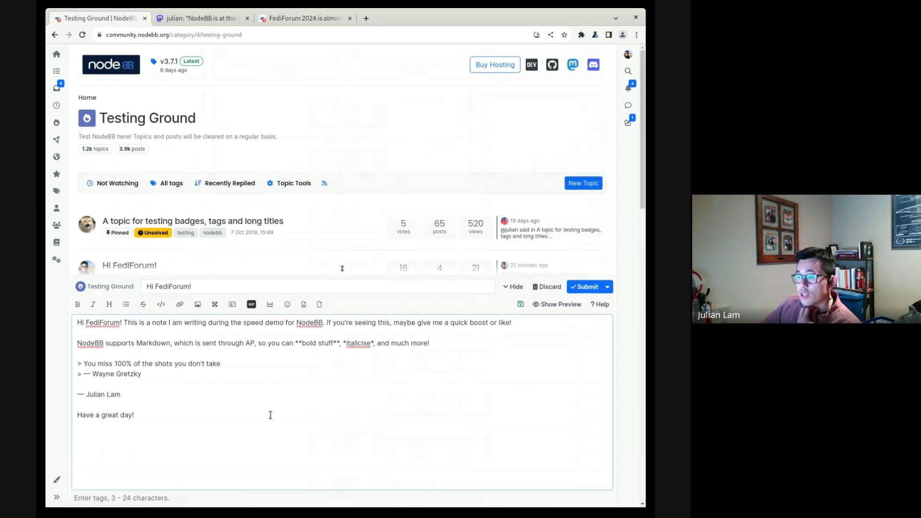
left_click(544, 305)
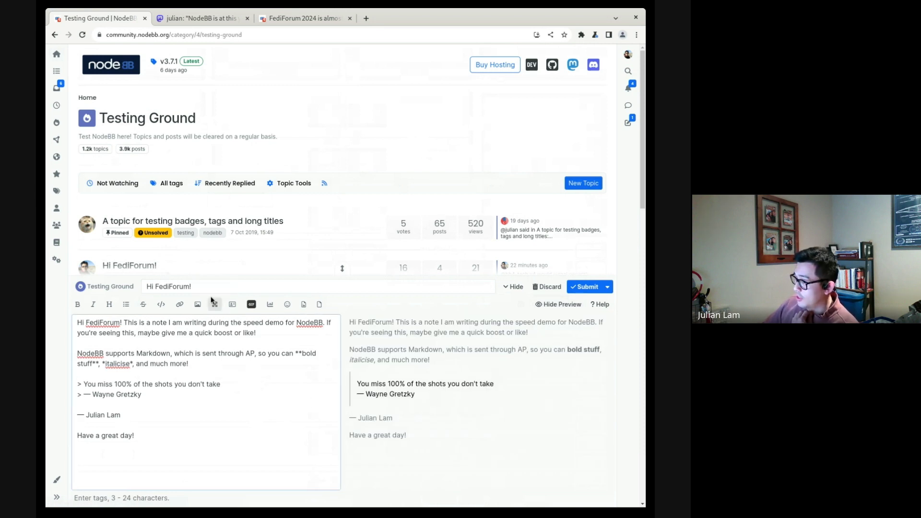
triple_click(185, 288)
left_click(225, 402)
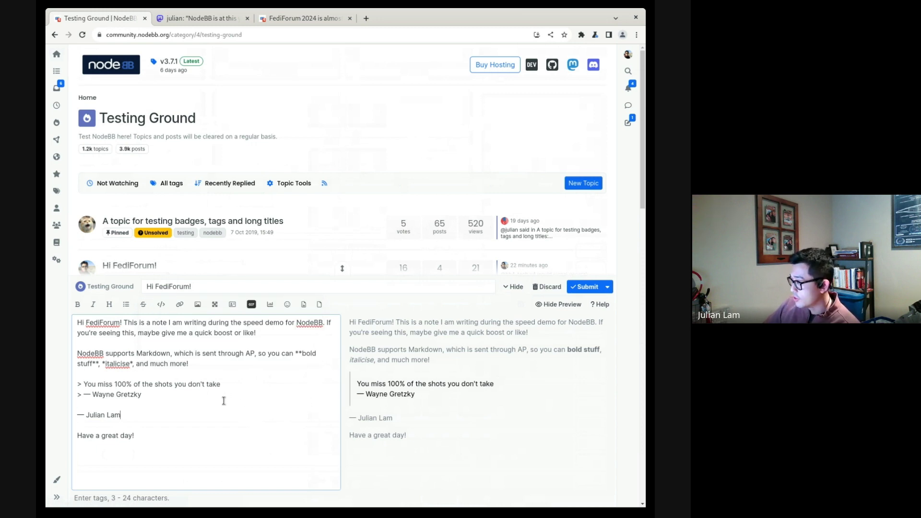
left_click(160, 497)
Step: Add the tags fediforum and activitypub, then submit the topic
type("fediforum")
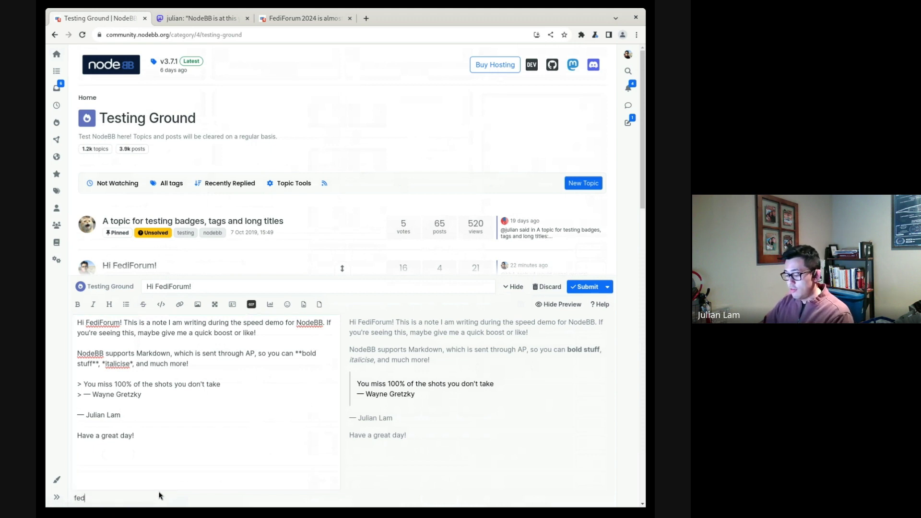
key("Return")
type("activitypub")
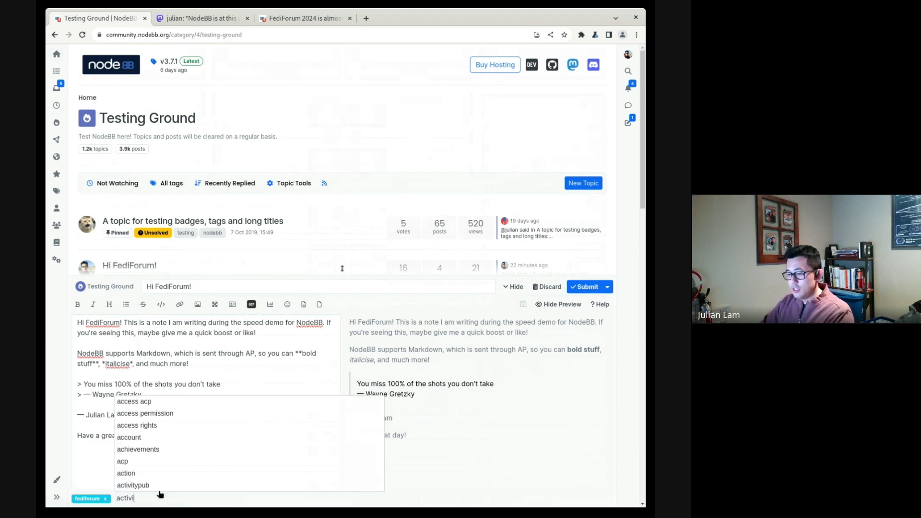
key("Return")
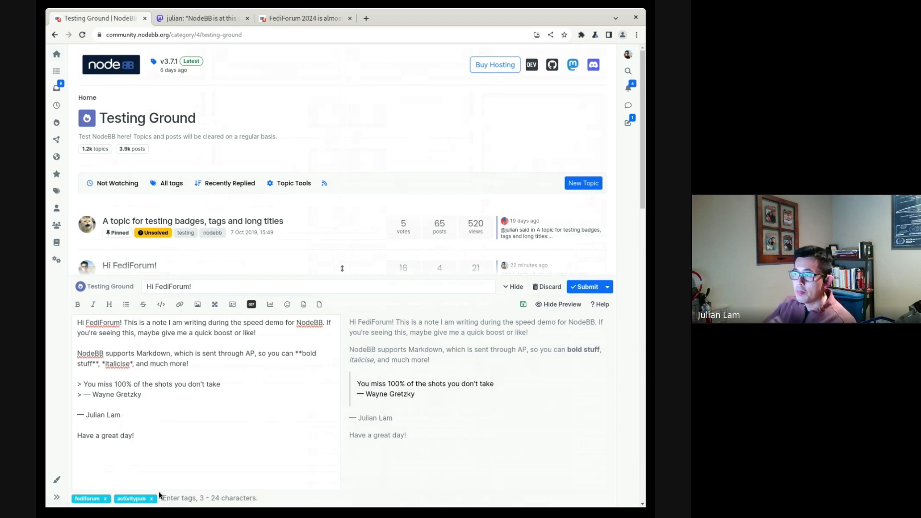
left_click(584, 288)
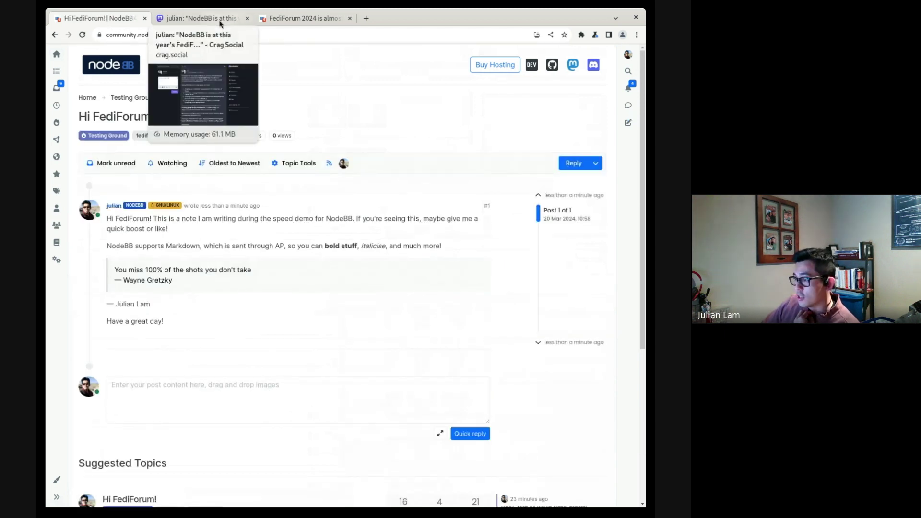
left_click(196, 18)
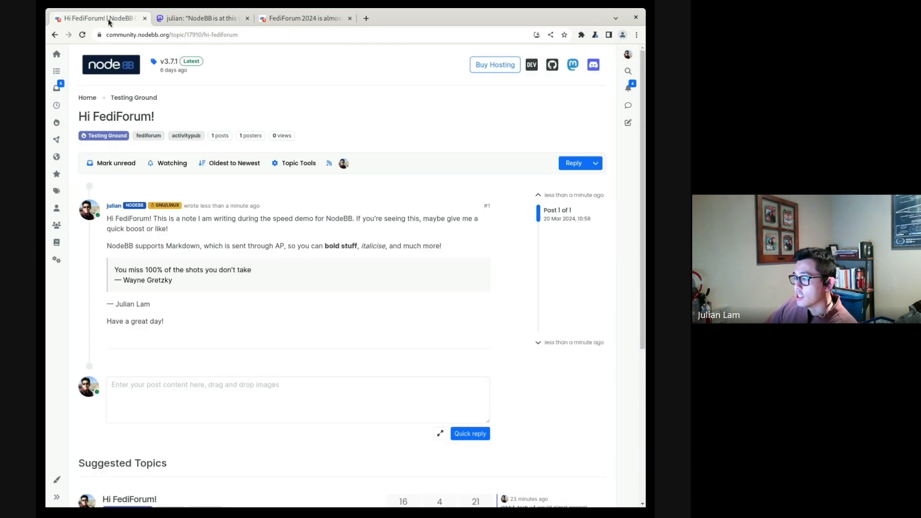
left_click(110, 19)
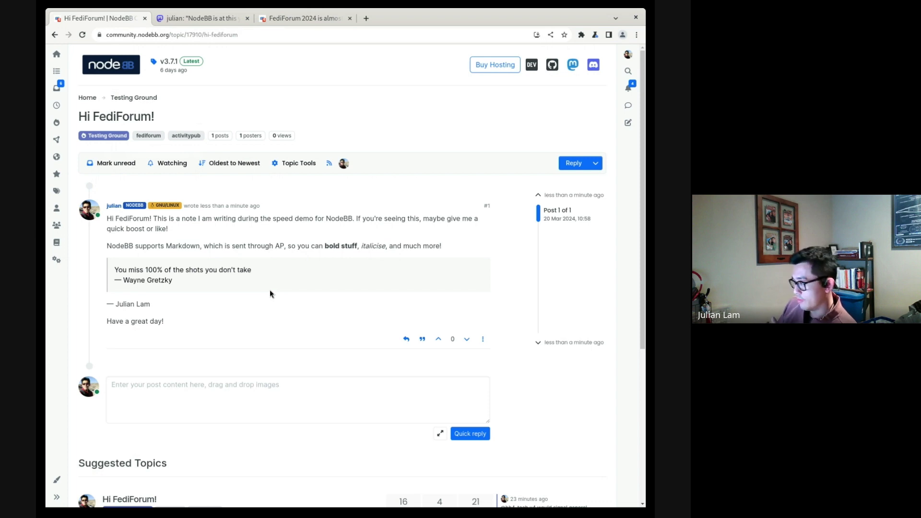
left_click(57, 138)
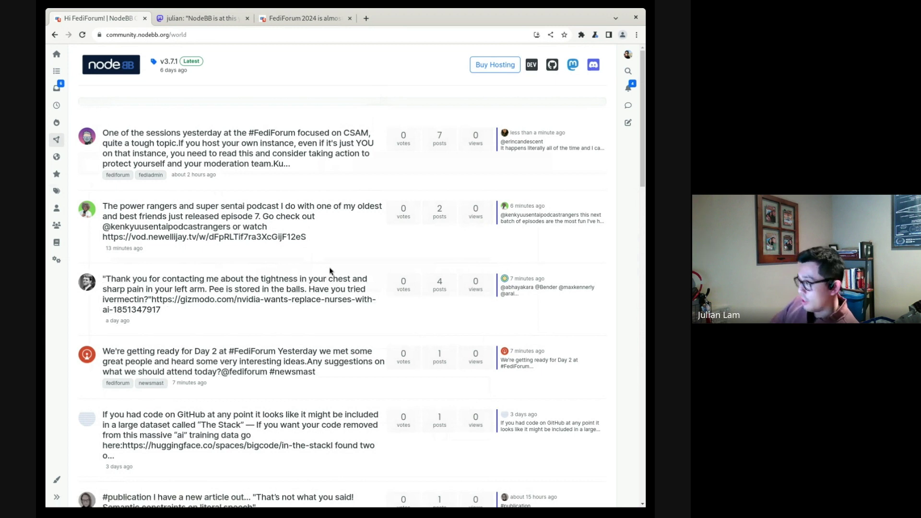
Step: Switch to the FediForum 2024 topic and scroll down through its posts and back up
left_click(311, 19)
scroll(317, 338, "down", 1)
scroll(316, 339, "down", 7)
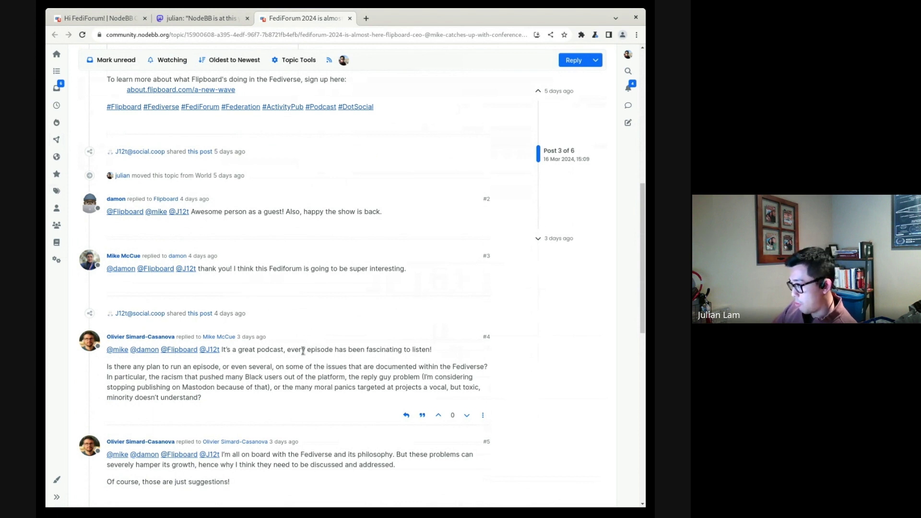
scroll(303, 362, "up", 1)
scroll(310, 383, "up", 2)
scroll(310, 385, "up", 6)
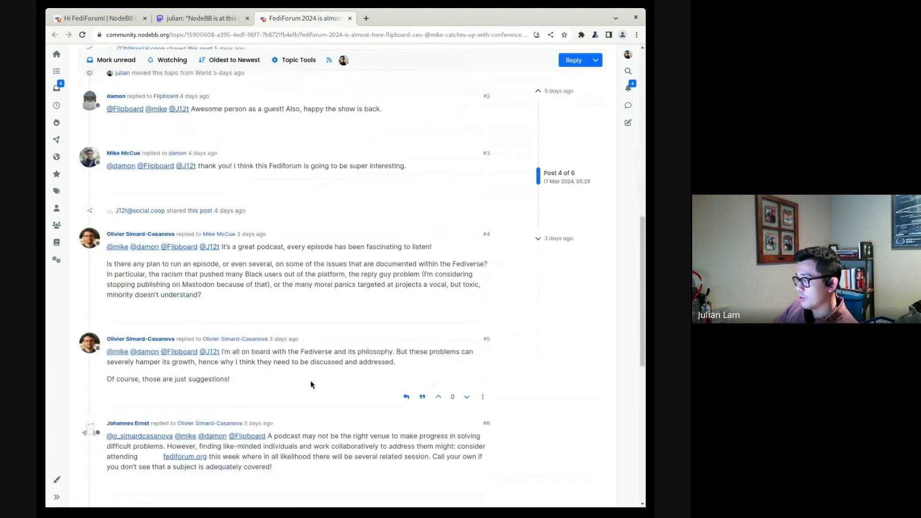
scroll(304, 307, "up", 1)
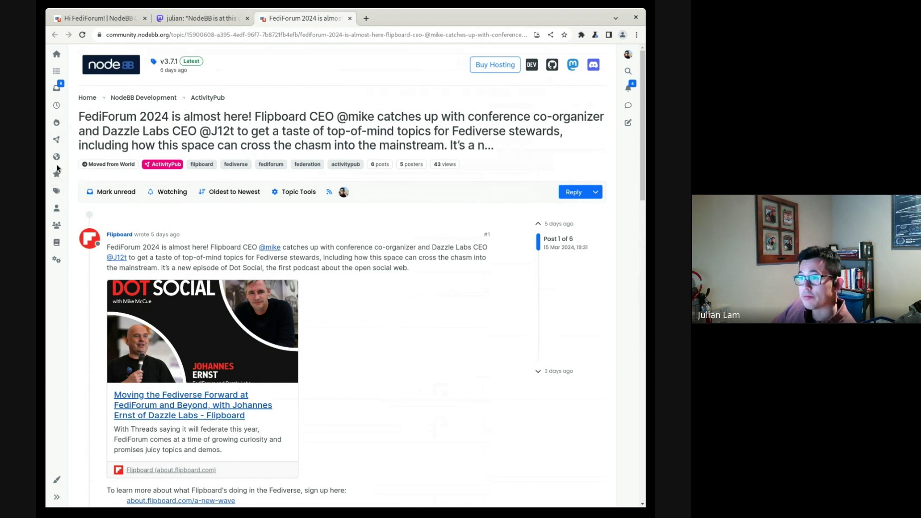
scroll(284, 224, "down", 6)
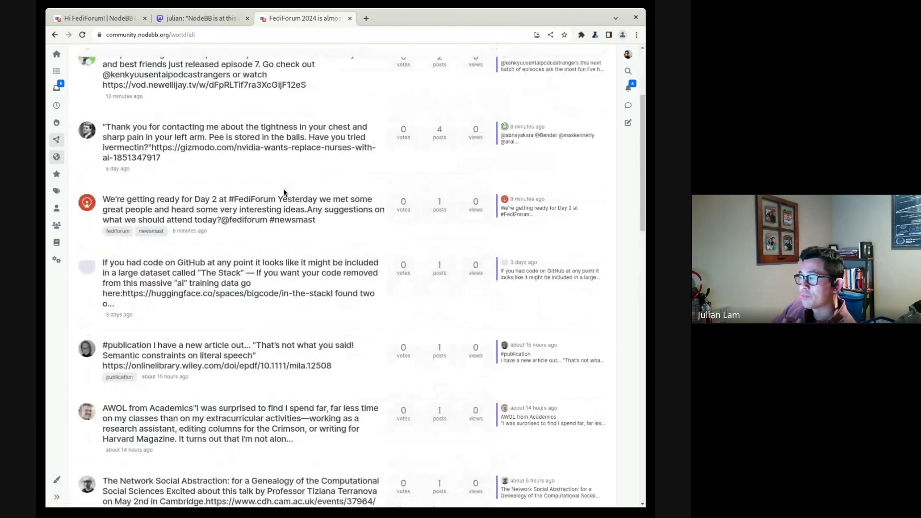
scroll(284, 225, "down", 9)
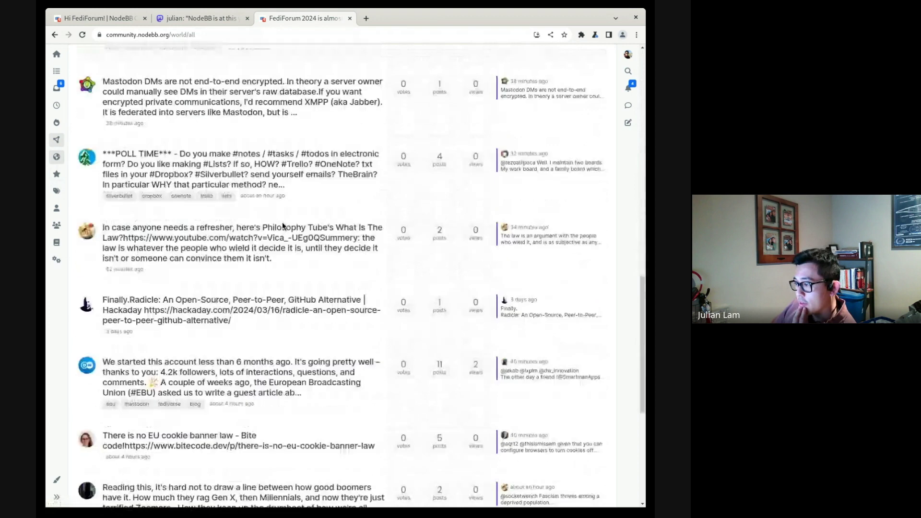
scroll(386, 340, "down", 2)
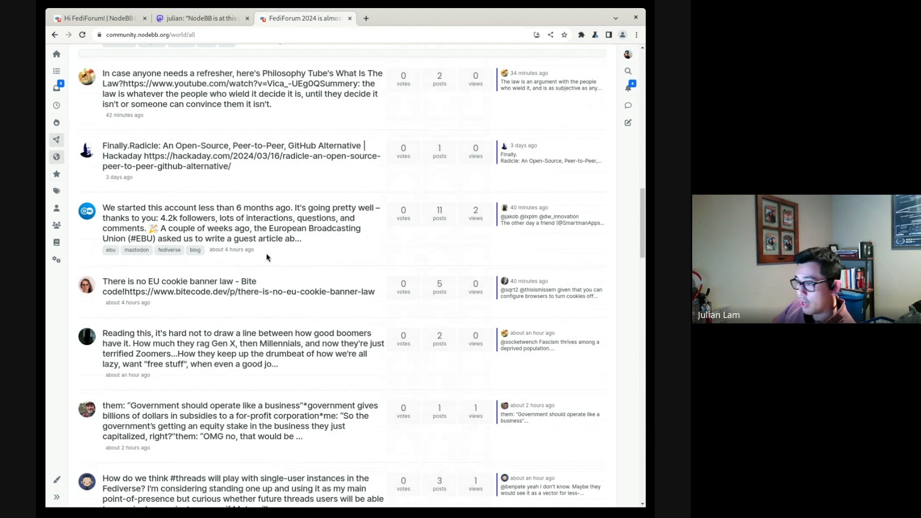
scroll(231, 258, "up", 1)
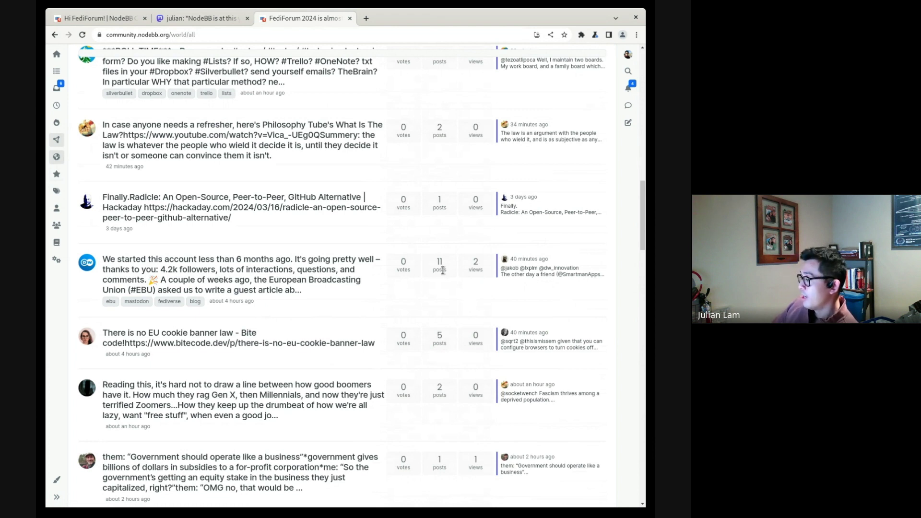
scroll(444, 271, "down", 1)
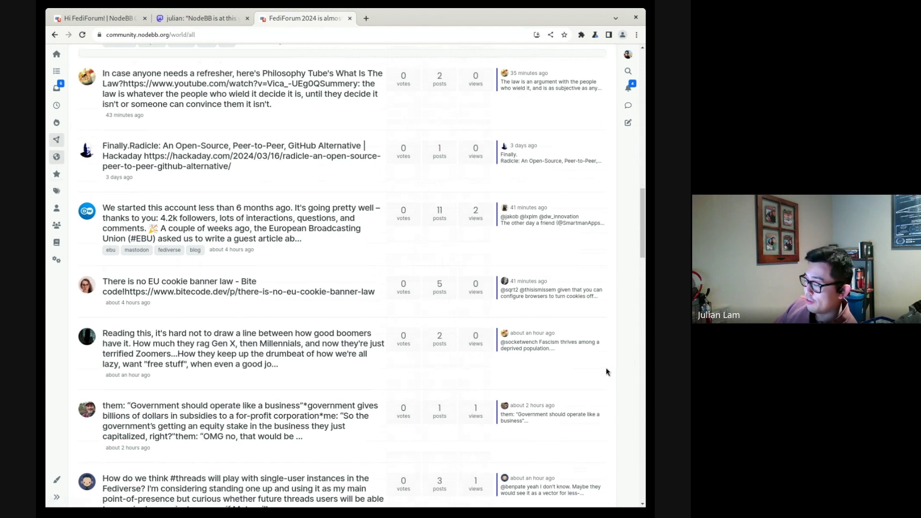
scroll(477, 379, "up", 5)
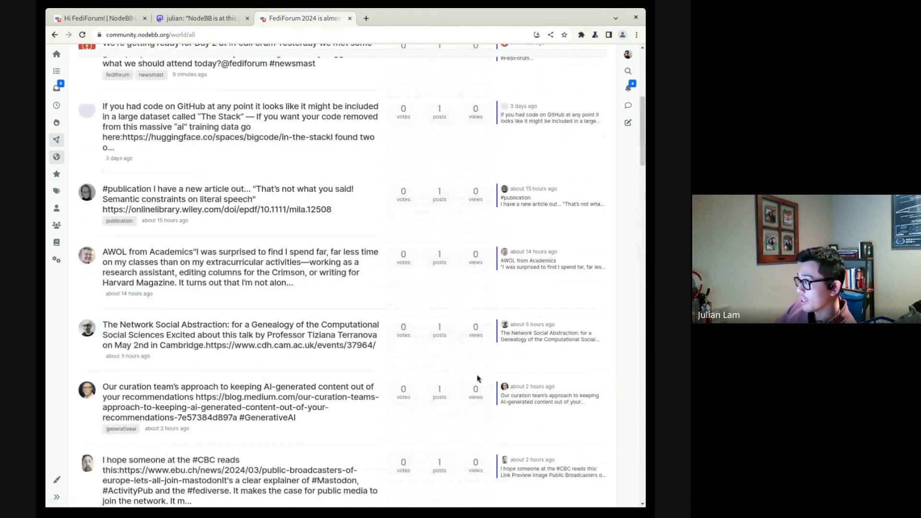
scroll(475, 378, "up", 5)
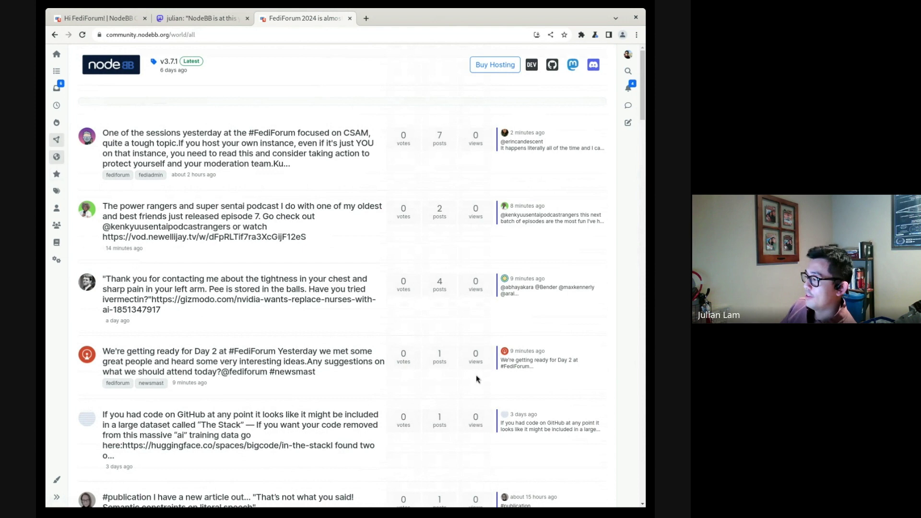